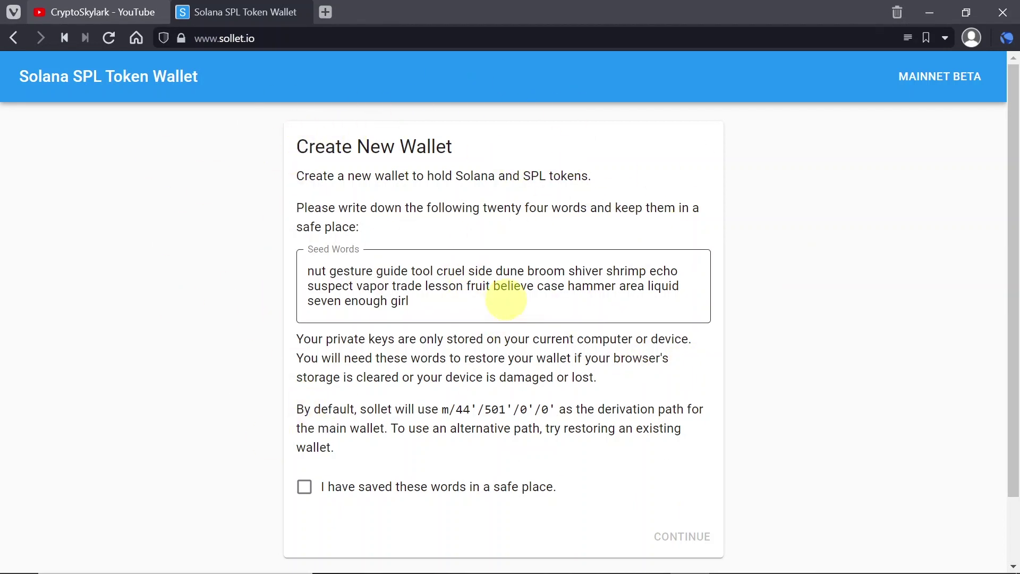
Step: Scroll down the Create New Wallet page to view the generated 24-word seed phrase
scroll(457, 346, down, 2)
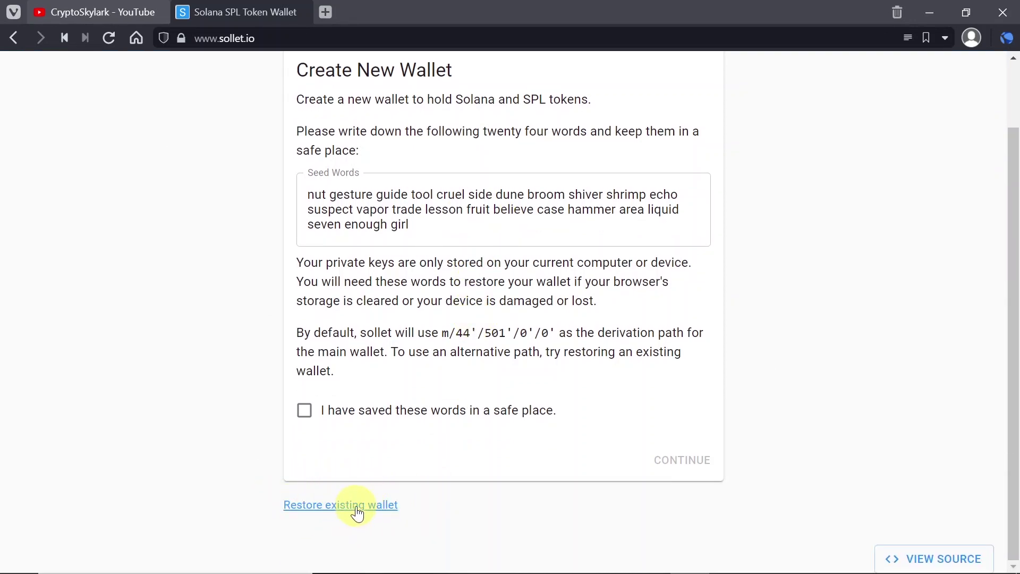
Step: Scroll back up and select all 24 words in the Seed Words box
scroll(522, 502, up, 2)
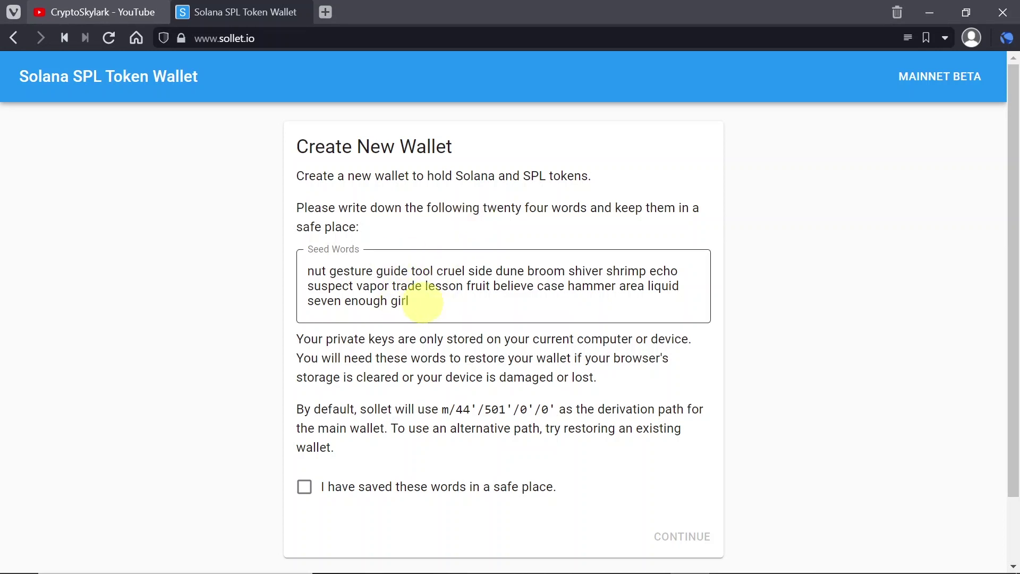
triple_click(422, 303)
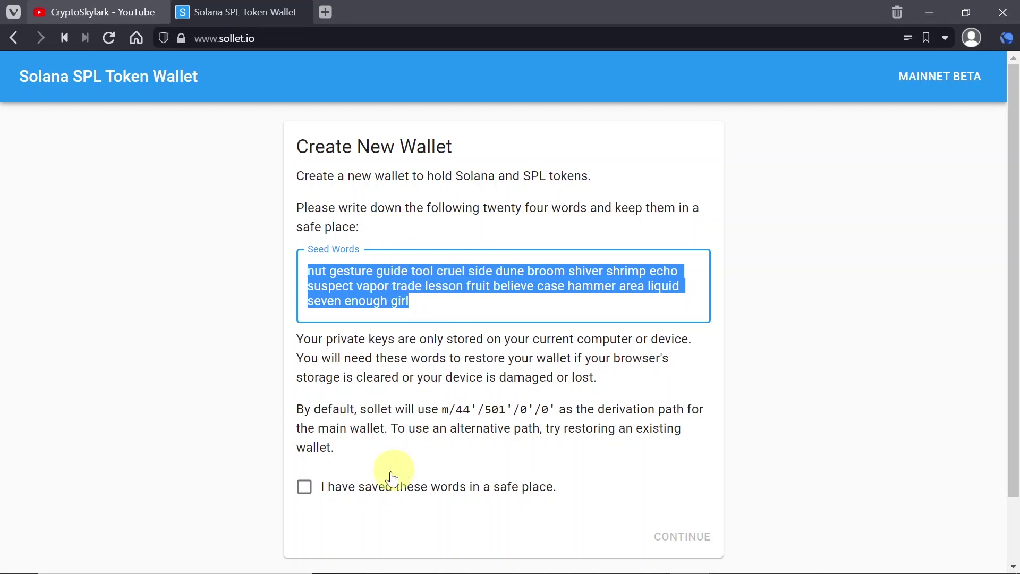
Step: Tick 'I have saved these words' and continue to the confirmation step
click(305, 488)
click(304, 488)
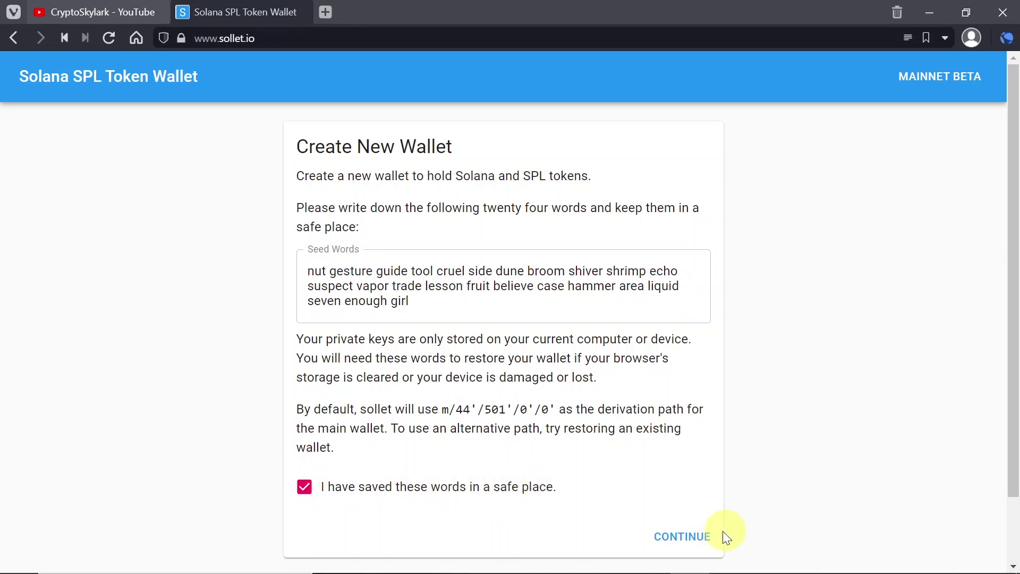
click(698, 538)
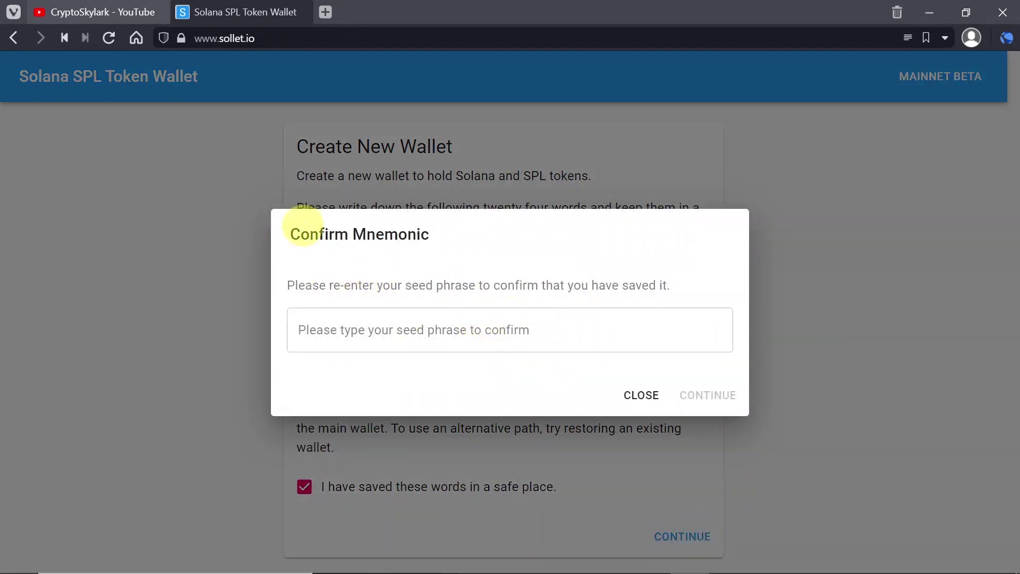
Step: Paste the copied seed phrase into Confirm Mnemonic and confirm it
click(399, 327)
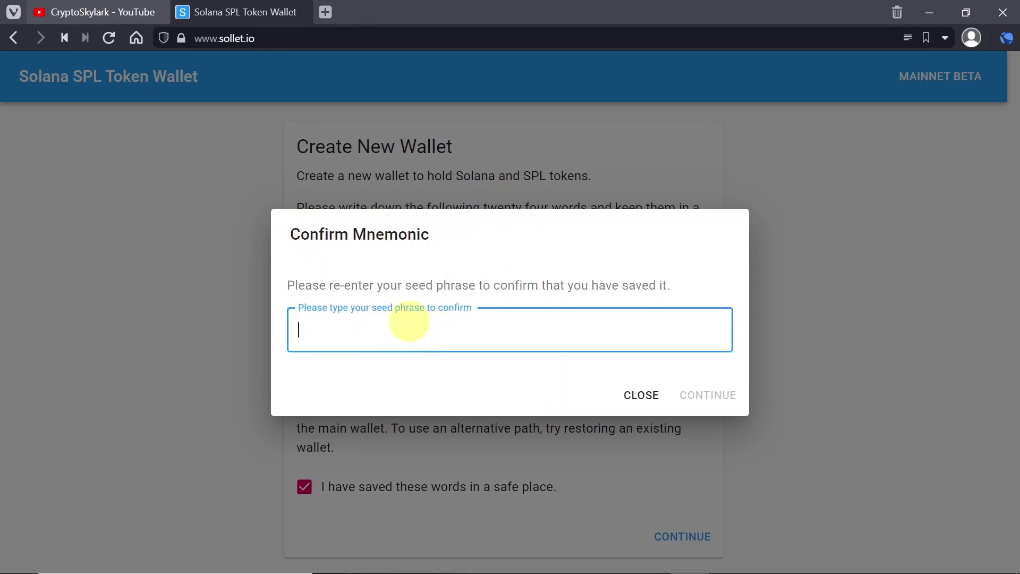
key(ctrl+v)
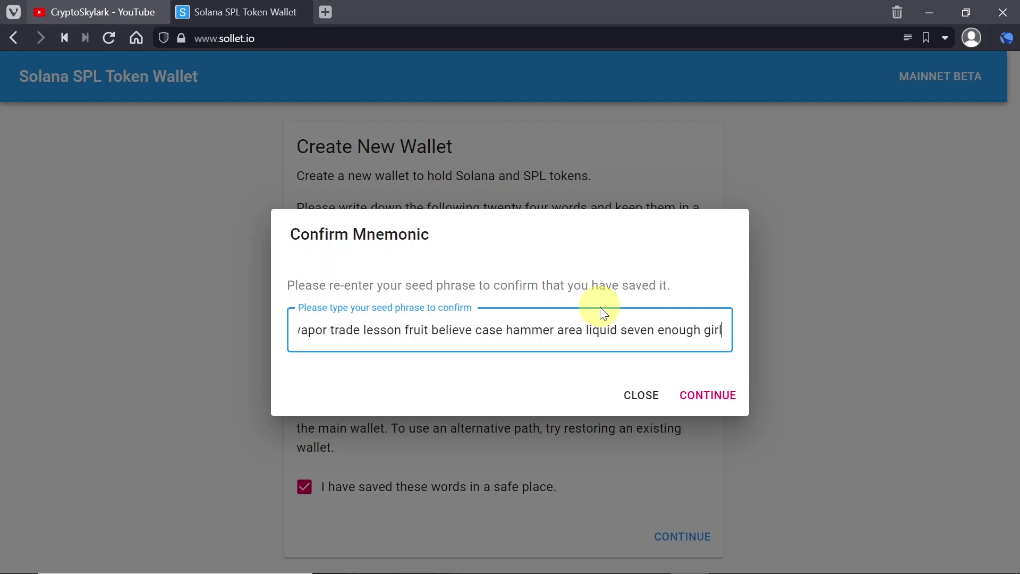
click(710, 396)
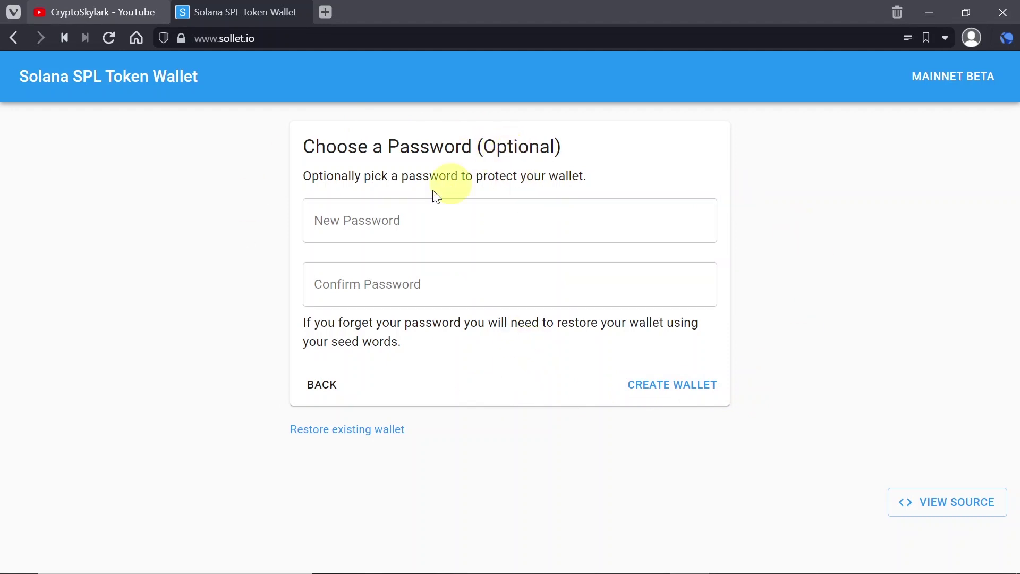
Step: Enter the wallet password in New Password and Confirm Password, then create the wallet
click(406, 218)
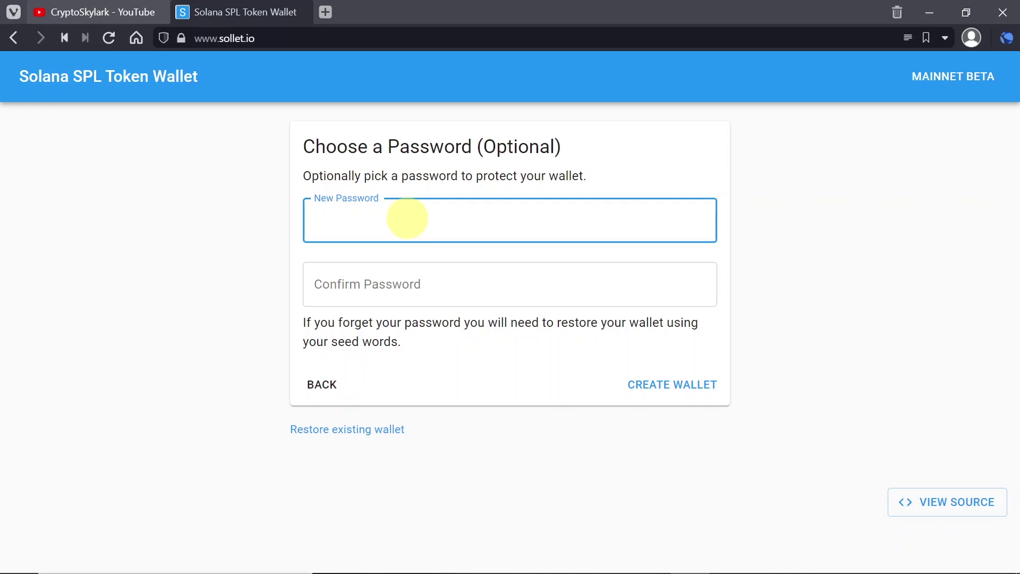
key(ctrl+v)
key(Tab)
key(ctrl+v)
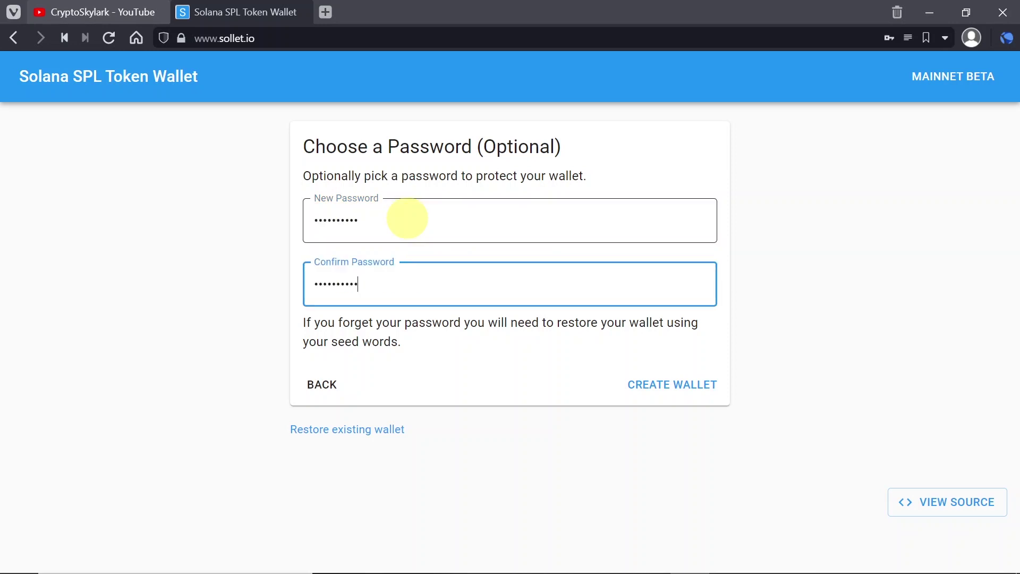
click(673, 385)
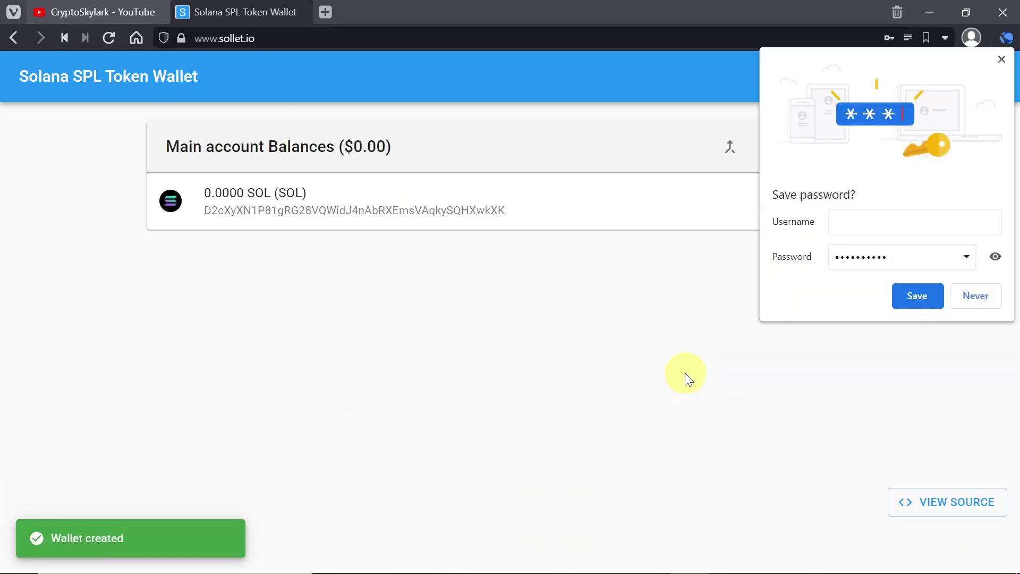
Step: Dismiss the browser's save-password prompt and check the ACCOUNT menu while the 0.0100 SOL arrives
click(1002, 60)
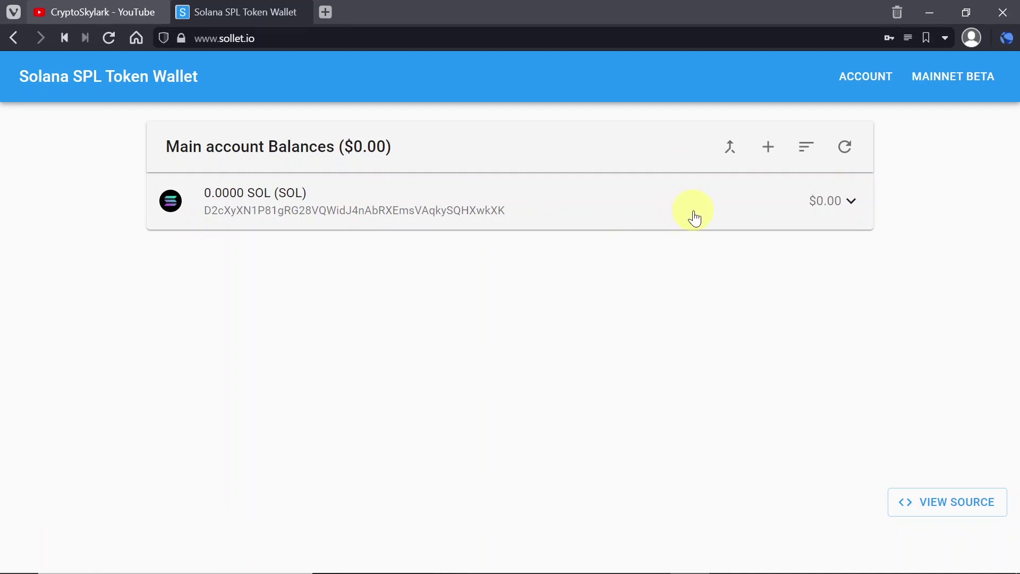
click(861, 81)
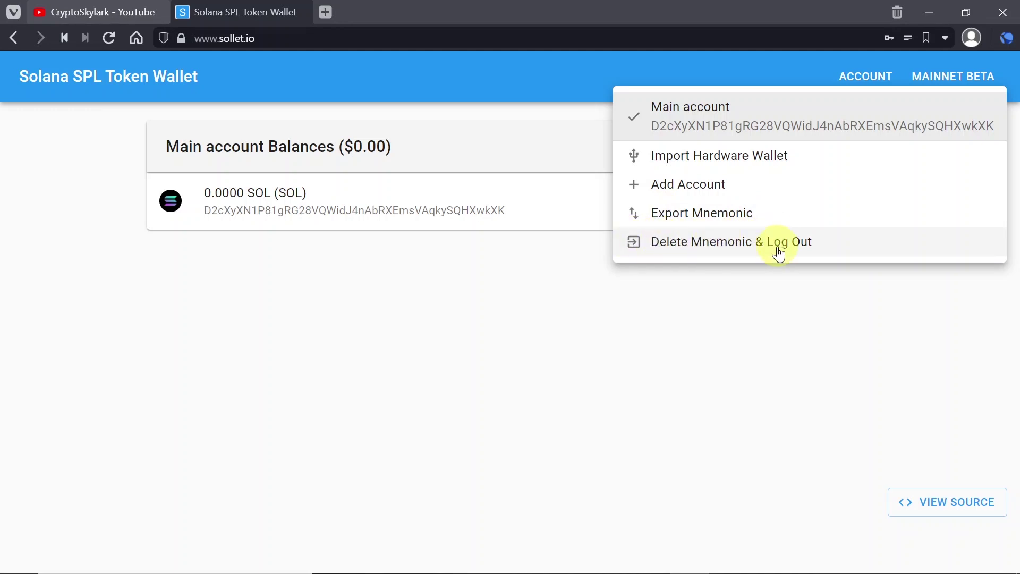
click(458, 327)
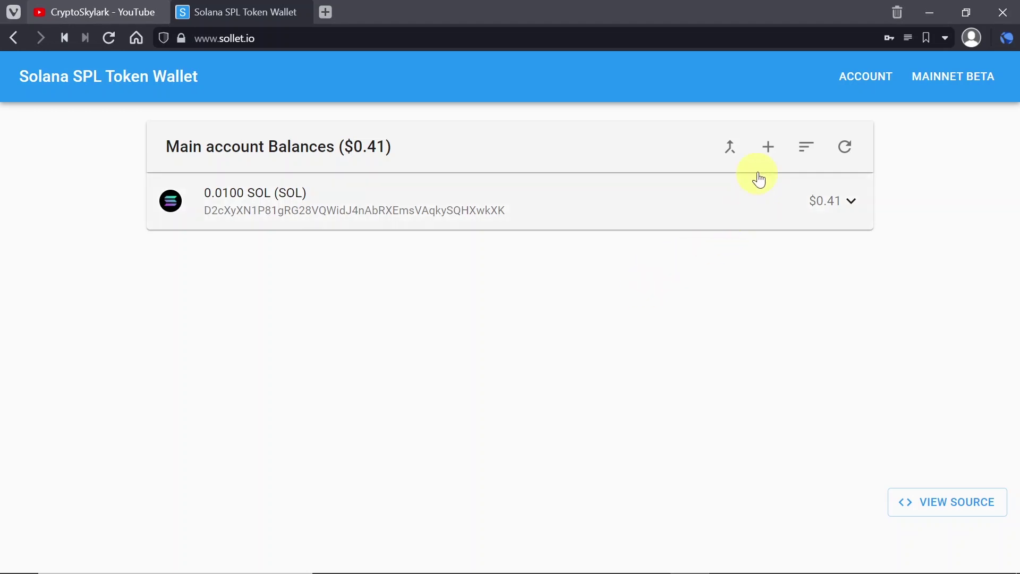
Step: Add the Serum (SRM) token to the wallet from the token list
click(771, 147)
scroll(515, 369, down, 4)
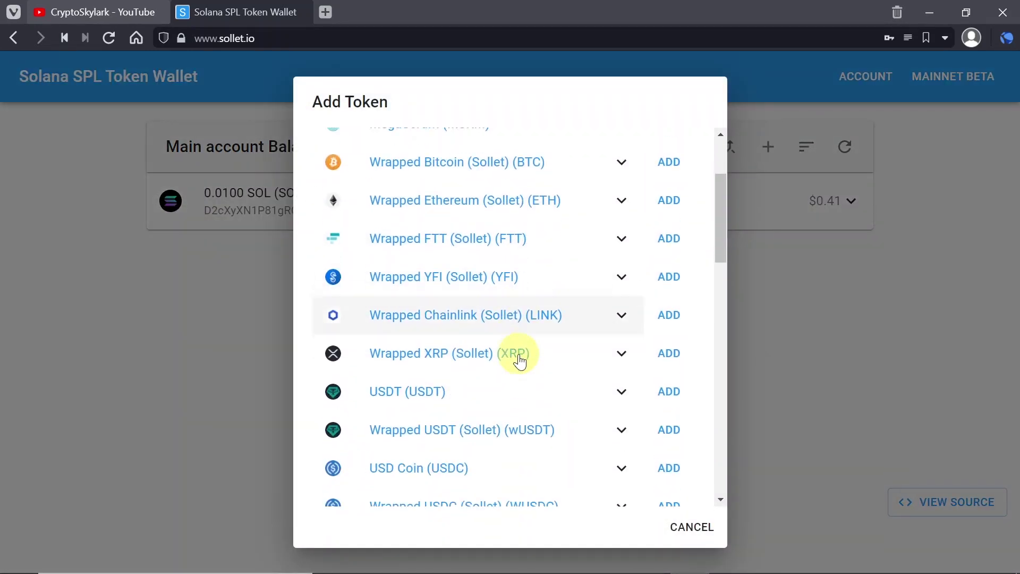
scroll(532, 404, down, 3)
scroll(565, 322, down, 6)
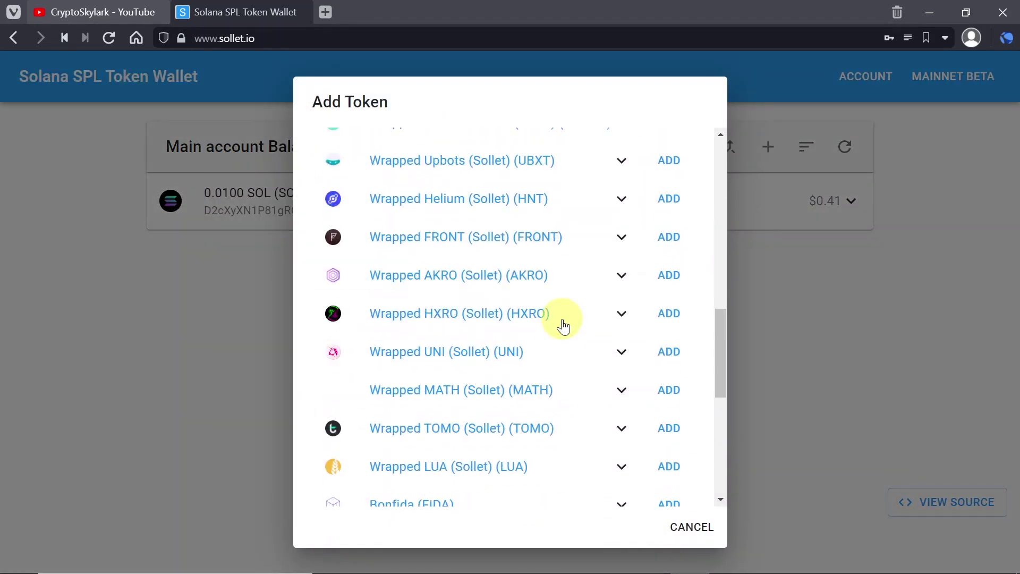
scroll(564, 327, up, 8)
scroll(585, 308, up, 5)
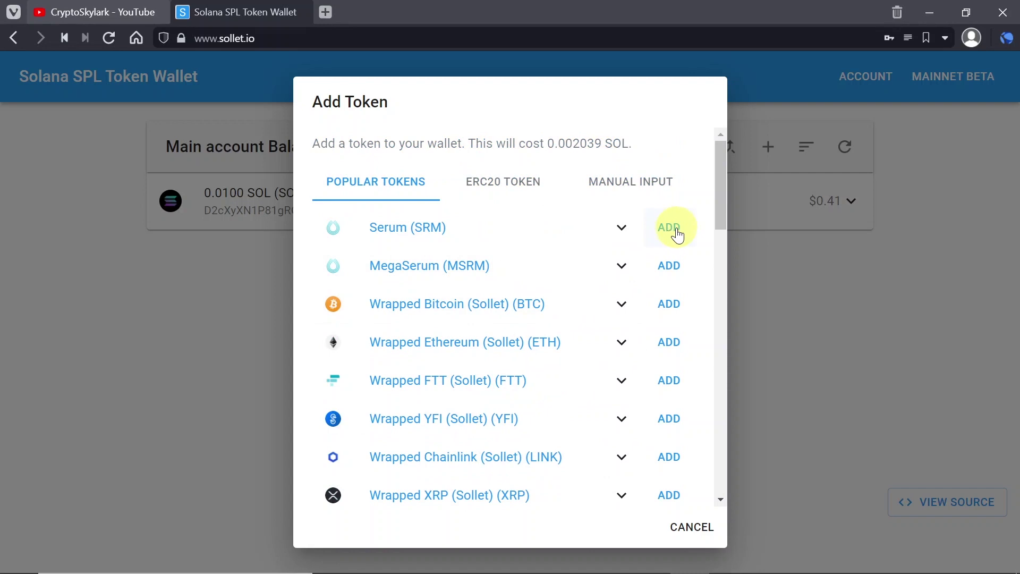
click(680, 233)
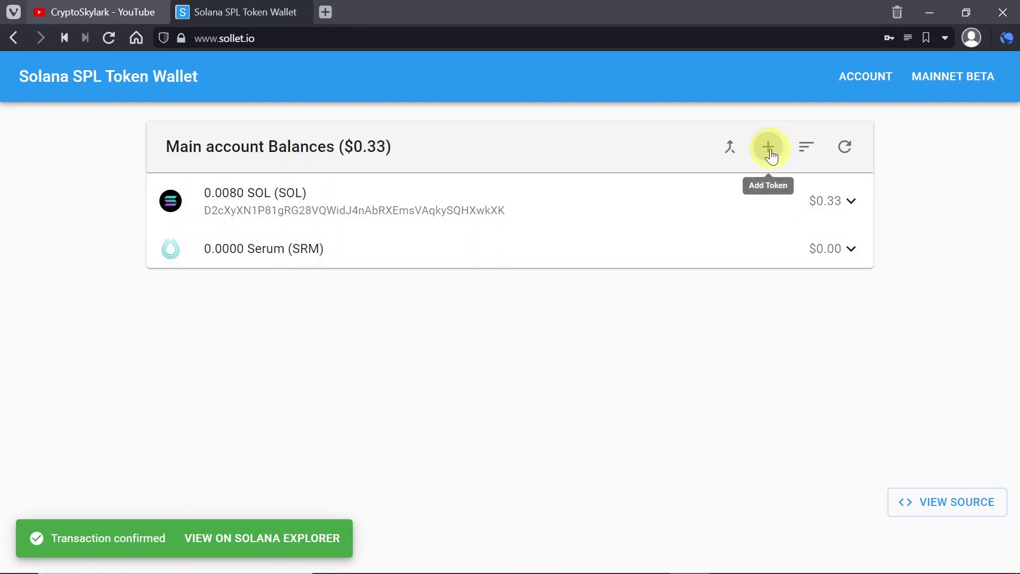
Step: Add the Step (STEP) token to the wallet from the token list
click(769, 148)
scroll(601, 240, down, 15)
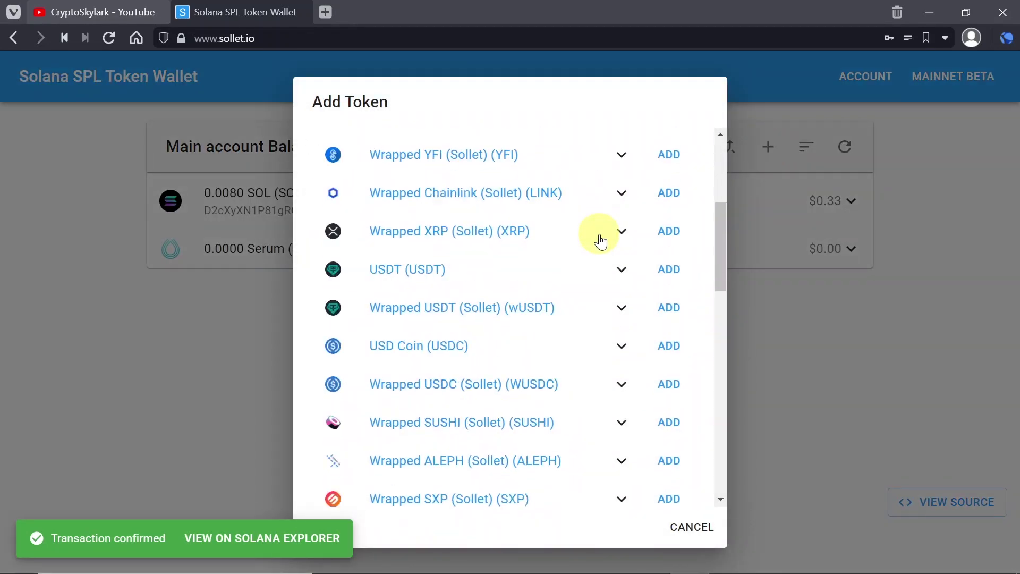
scroll(599, 239, down, 5)
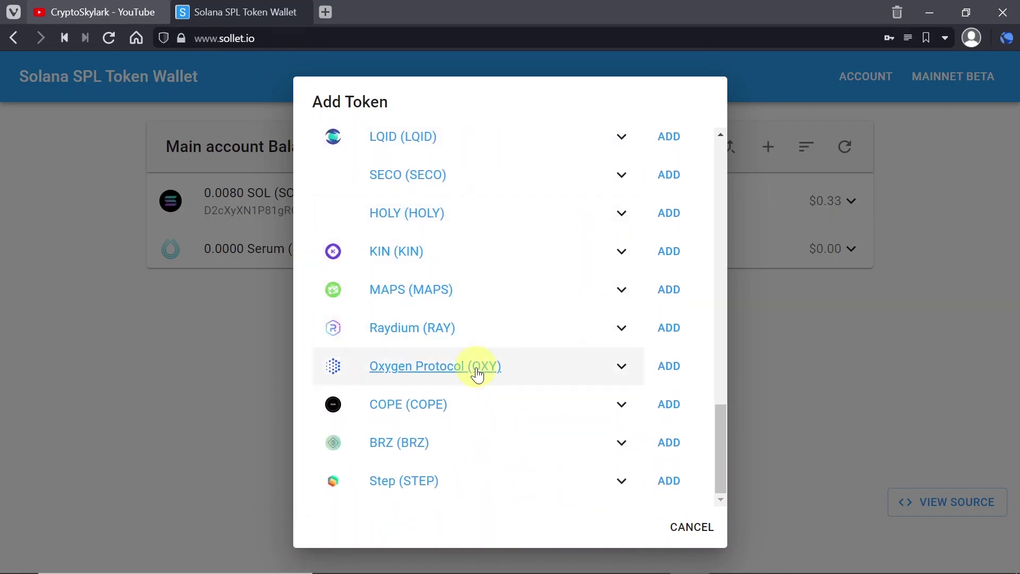
click(680, 481)
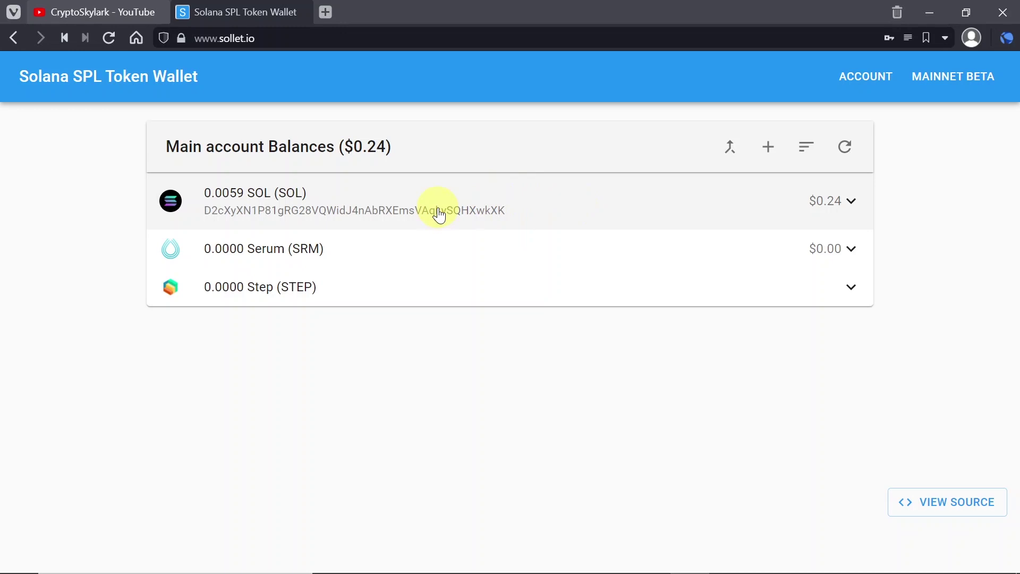
Step: Copy the SOL deposit address from the SOL row's Receive dialog, then close it
click(374, 202)
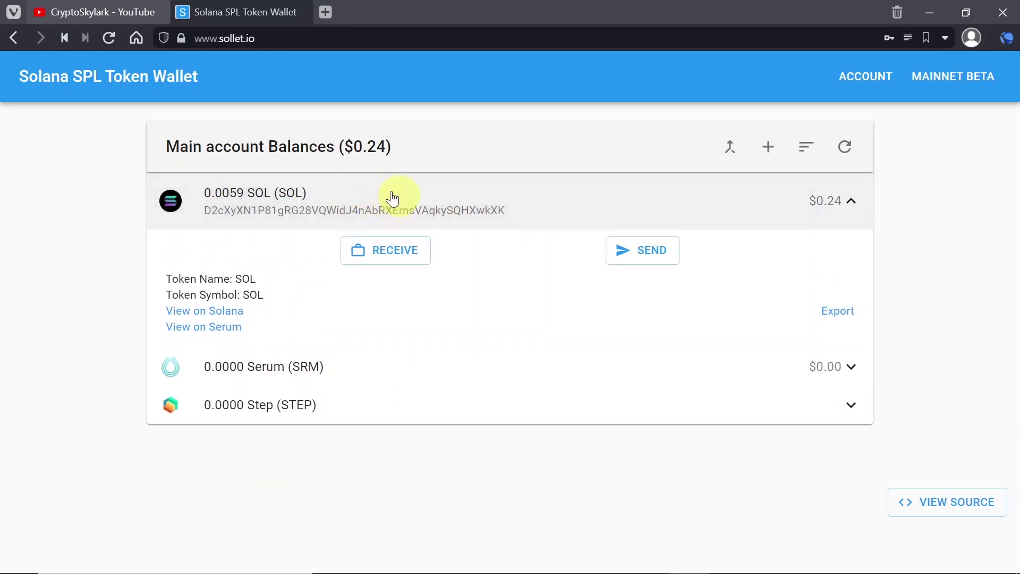
click(390, 253)
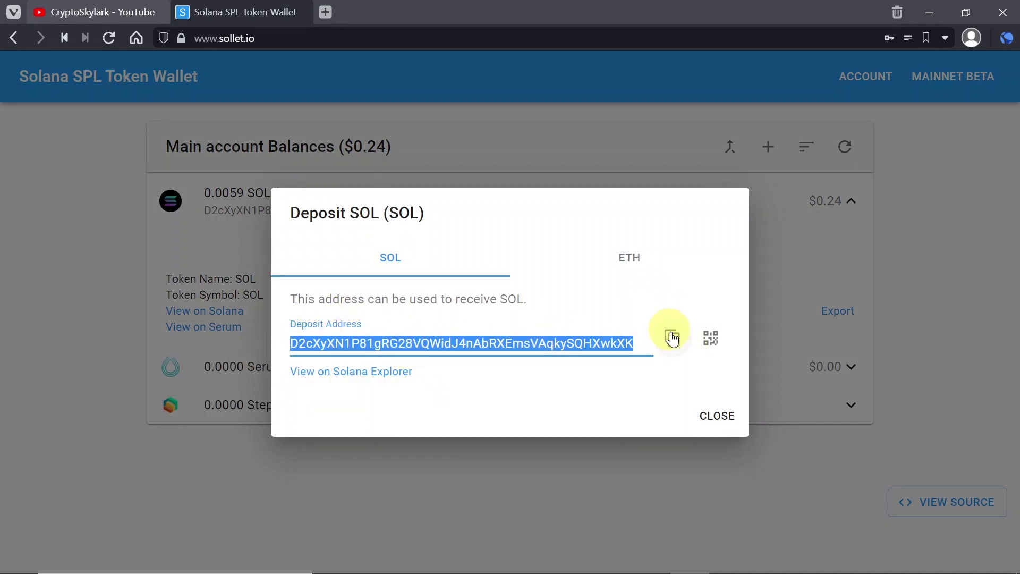
click(673, 339)
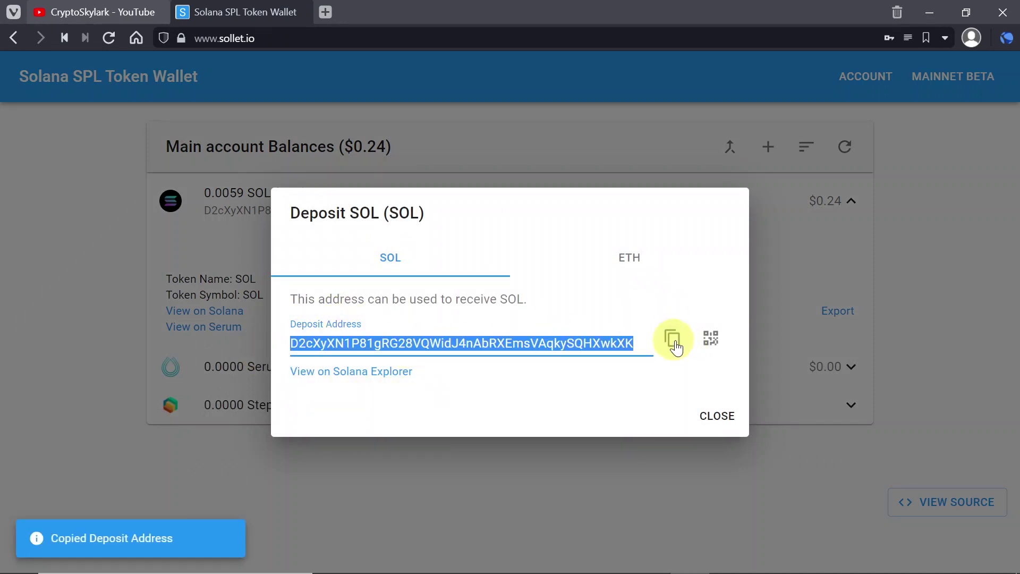
click(719, 417)
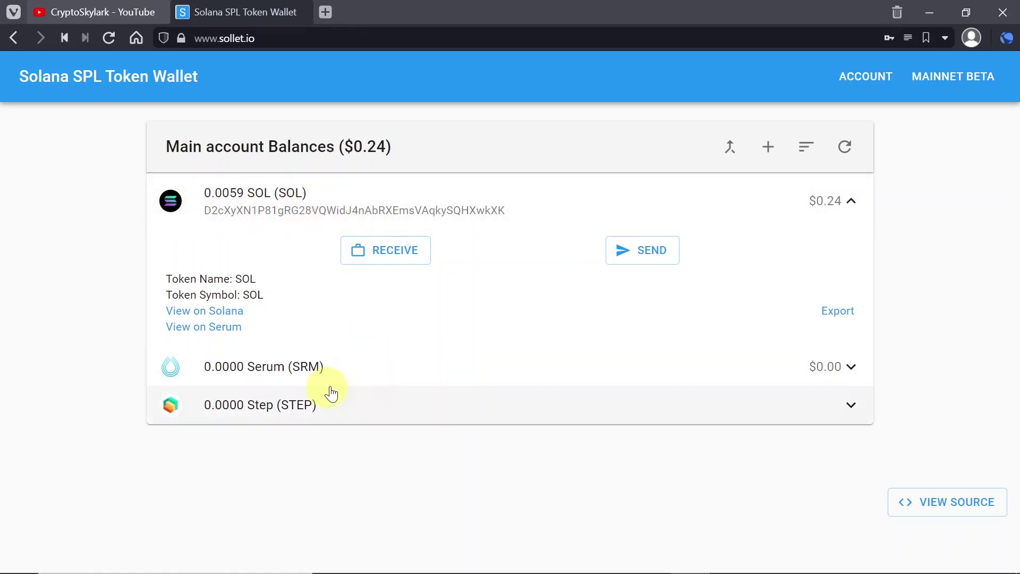
Step: Copy the Serum (SRM) deposit address, close its dialog, and collapse the Serum row
click(387, 380)
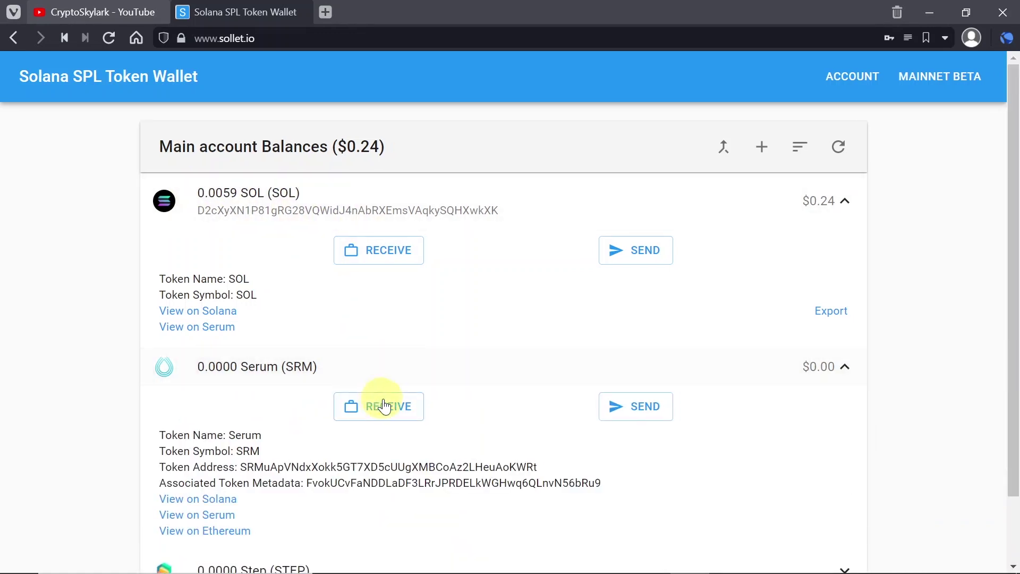
click(396, 408)
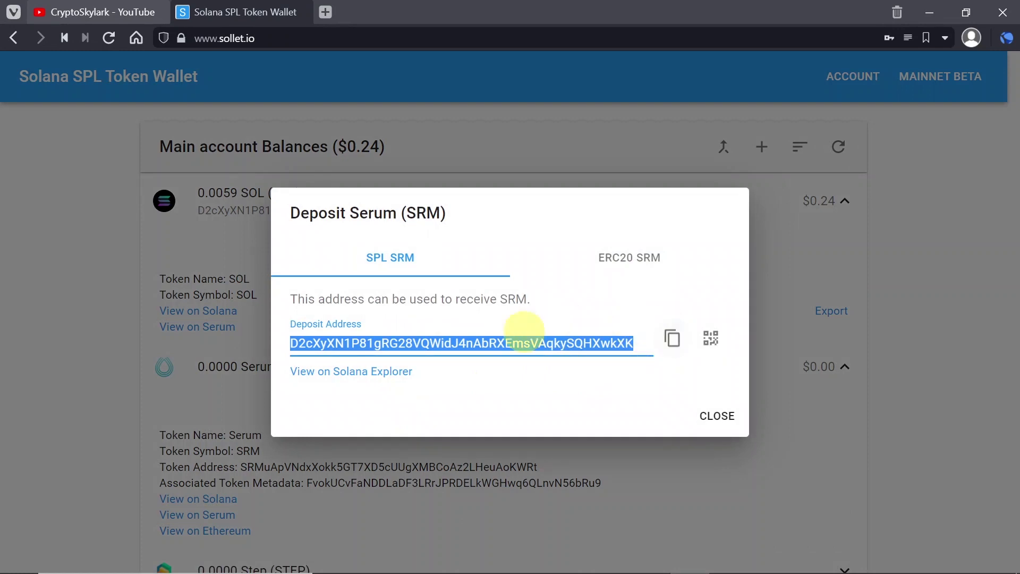
click(672, 338)
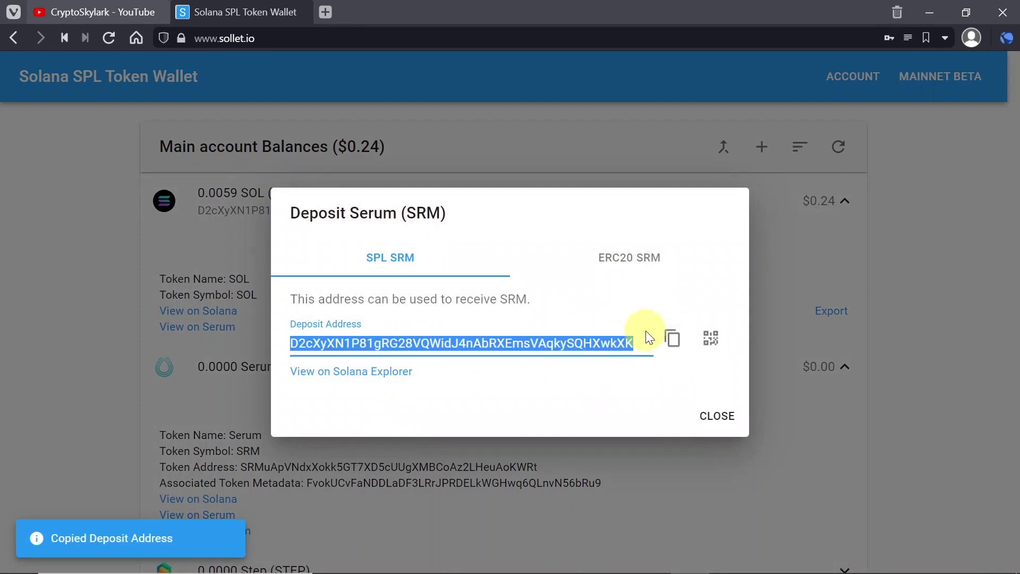
click(713, 415)
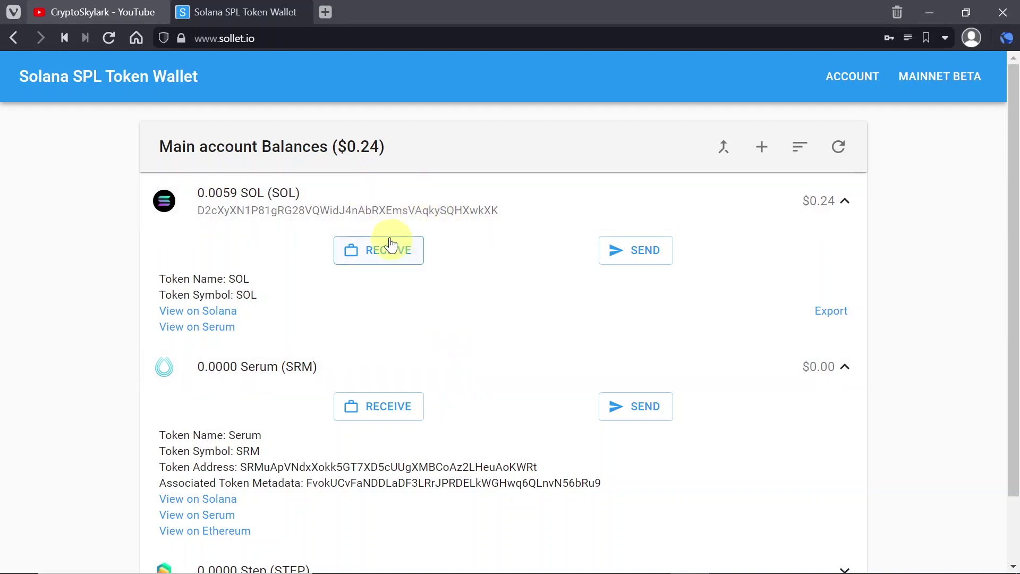
click(459, 379)
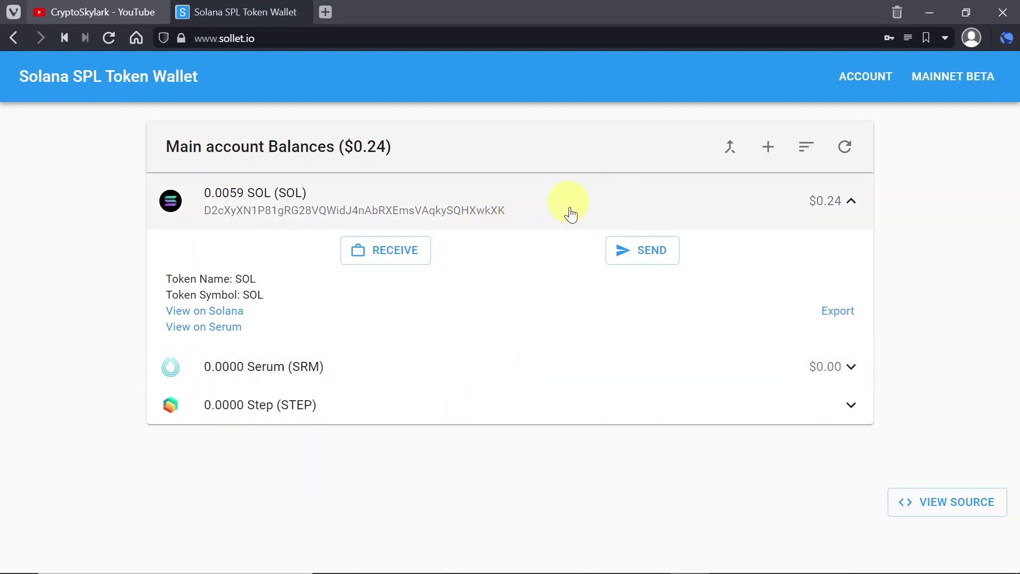
Step: Start a SOL send and paste the recipient's Solana address
click(596, 207)
click(587, 206)
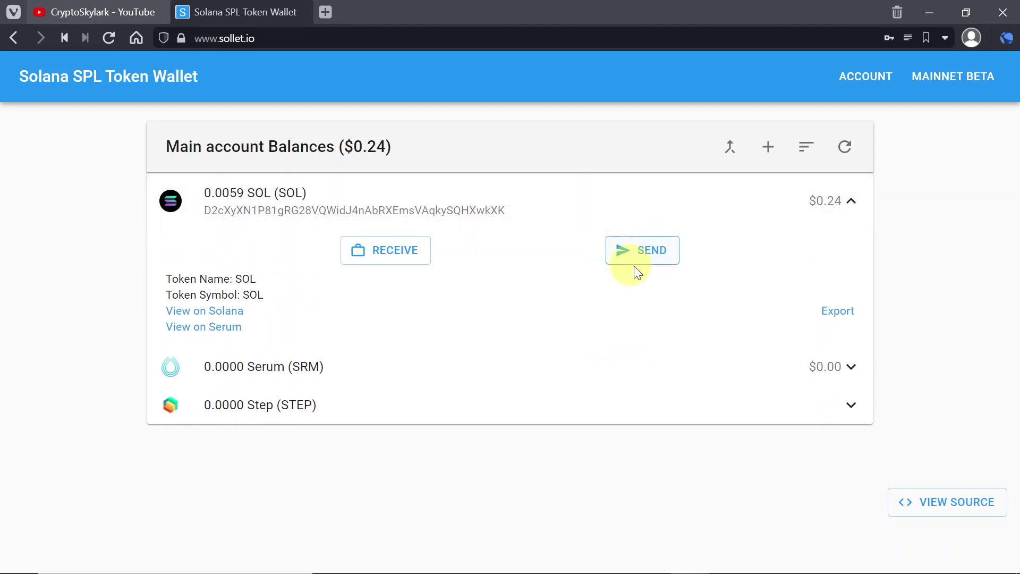
click(646, 259)
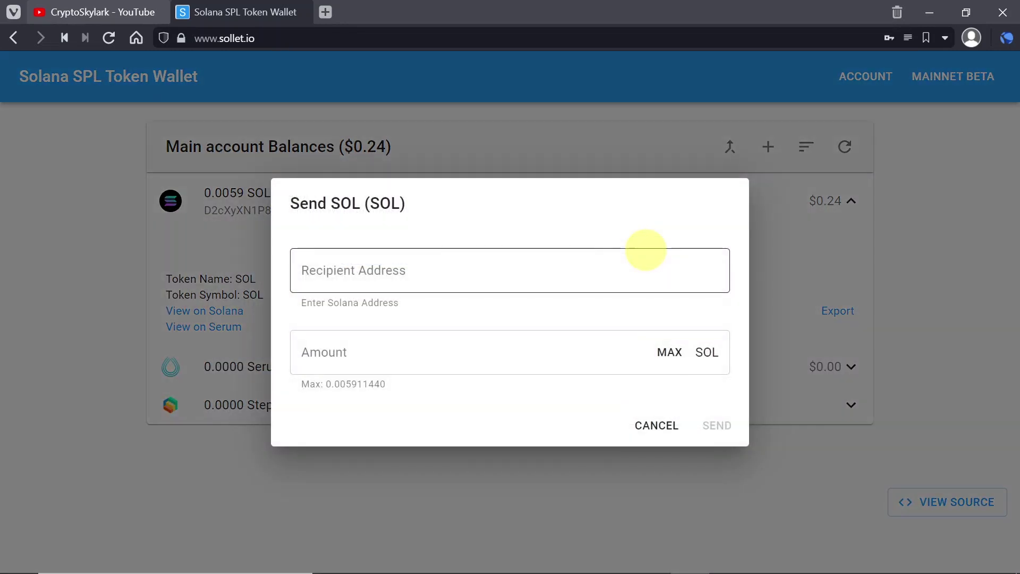
click(357, 257)
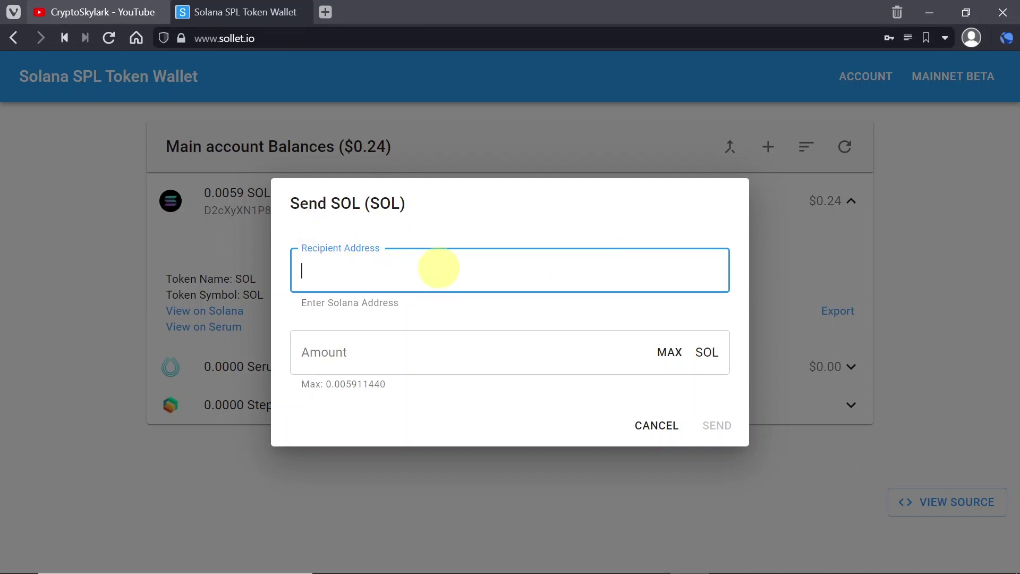
key(ctrl+v)
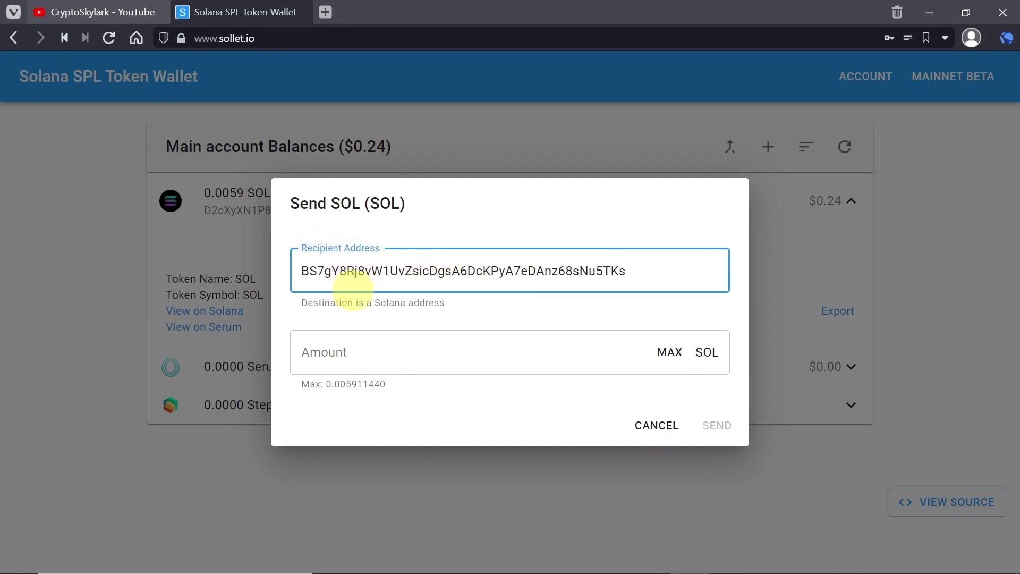
Step: Set the amount to 0.005811440 SOL, just under MAX, and submit the transfer
click(303, 351)
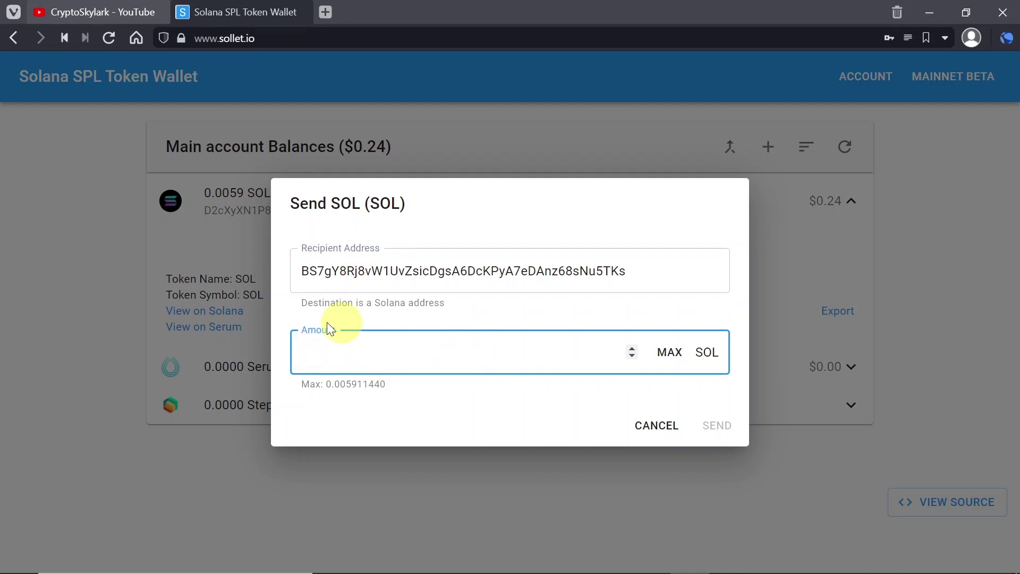
click(670, 353)
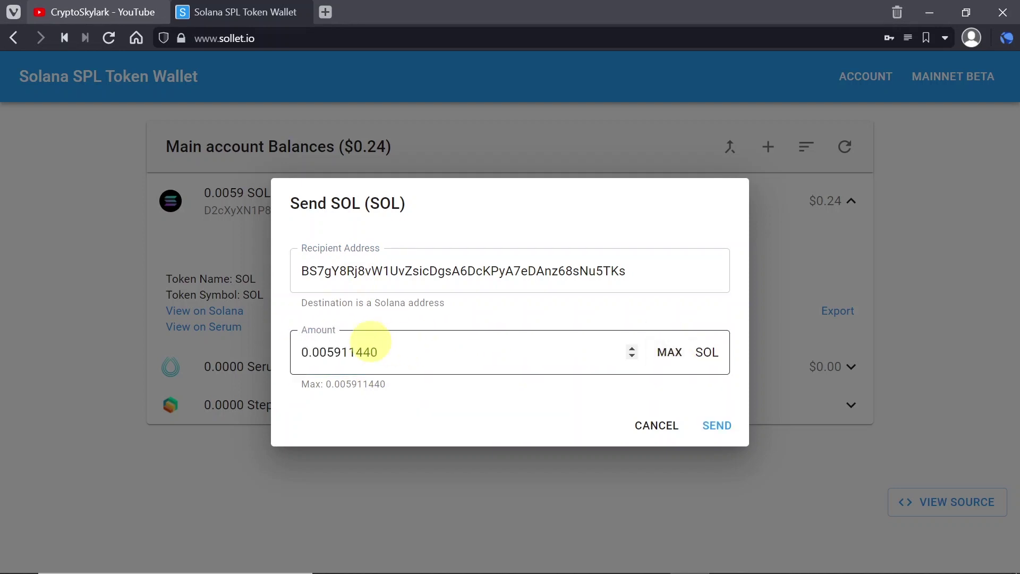
drag(334, 352, 341, 352)
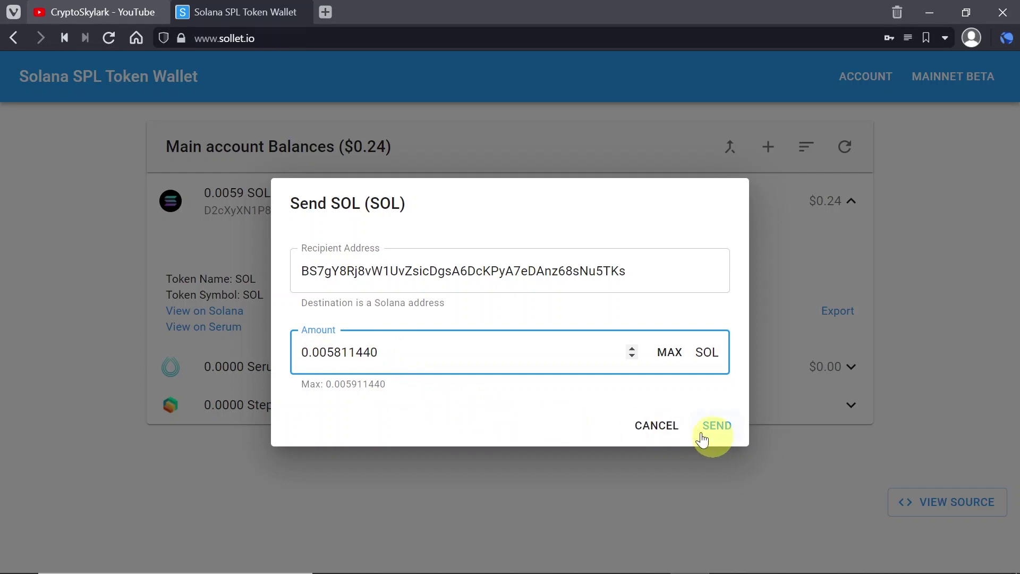
click(723, 429)
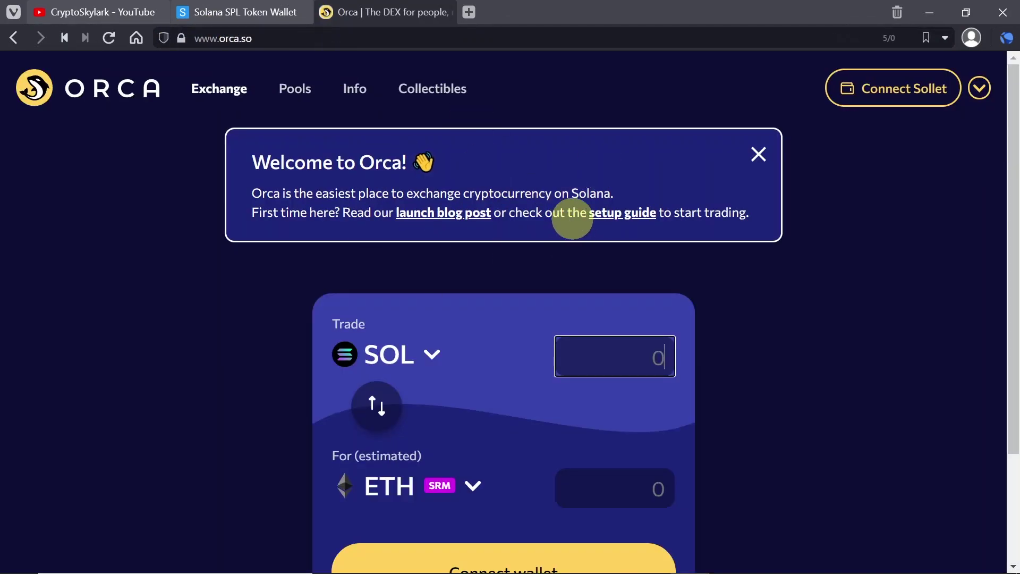
Step: Zoom the Orca page out and choose Sollet in the Connect wallet dialog
key(ctrl+minus)
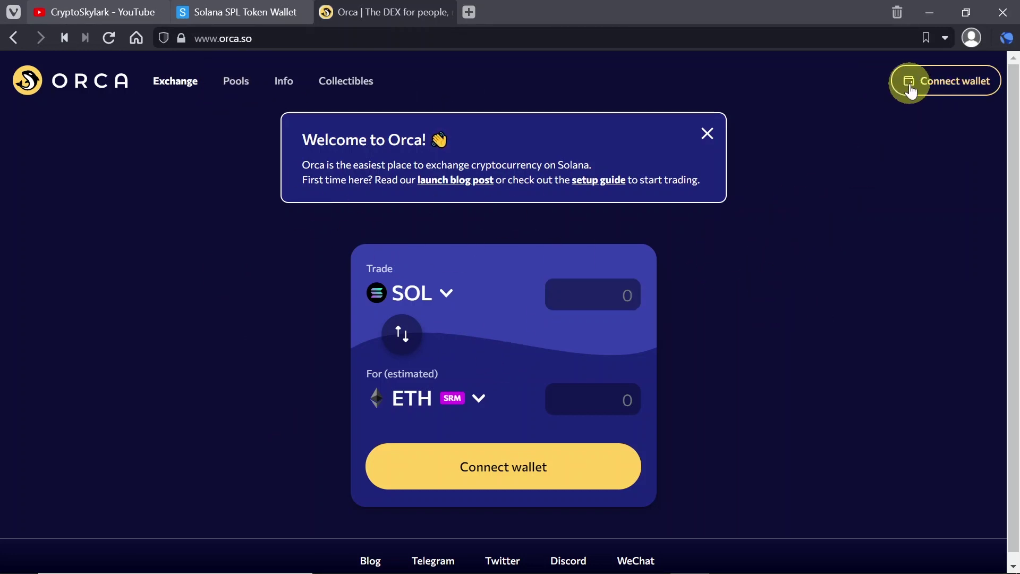
click(937, 85)
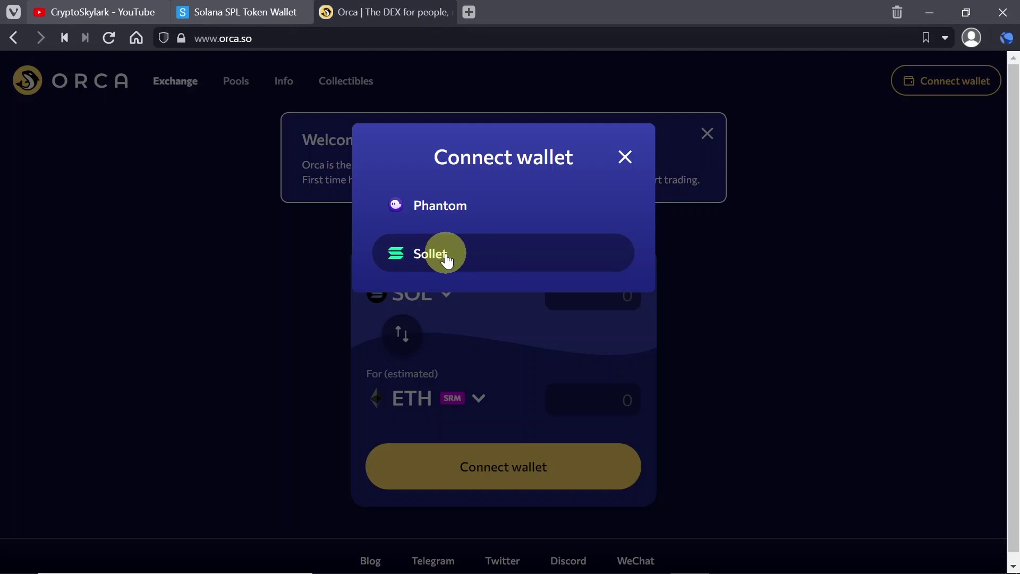
click(475, 260)
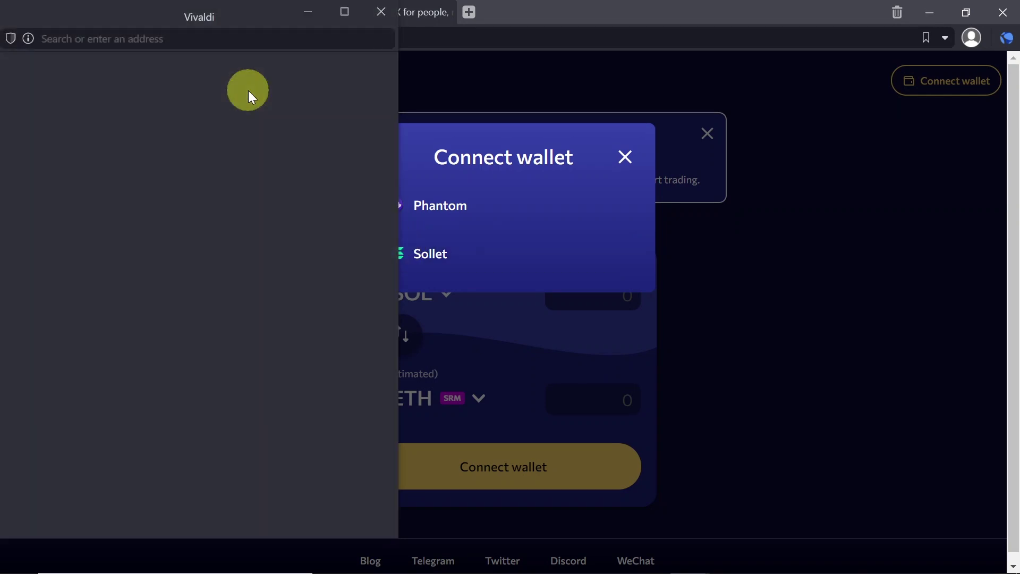
Step: Unlock the Sollet popup with the wallet password and approve Orca's access to the main account
drag(154, 21, 251, 37)
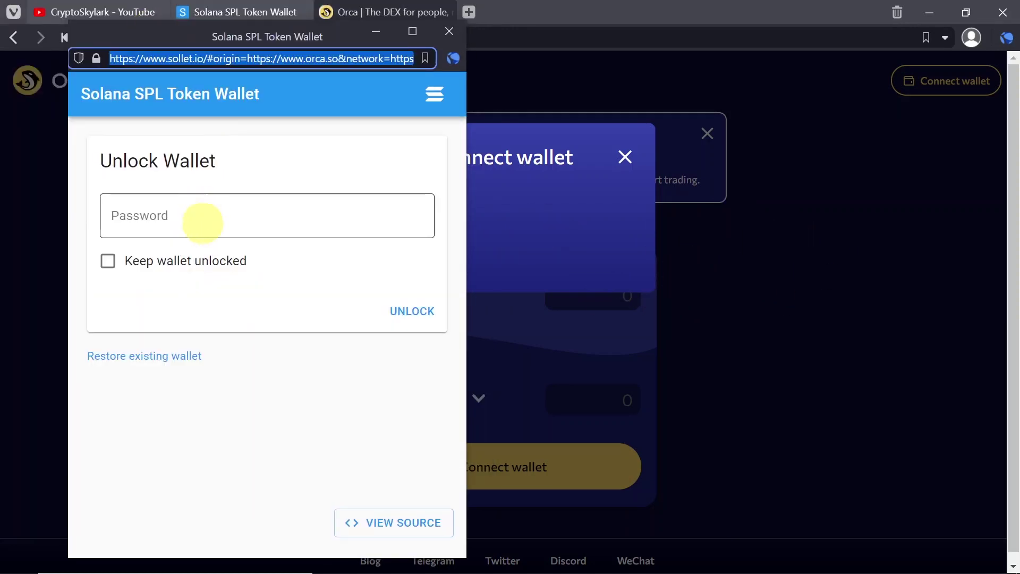
click(274, 206)
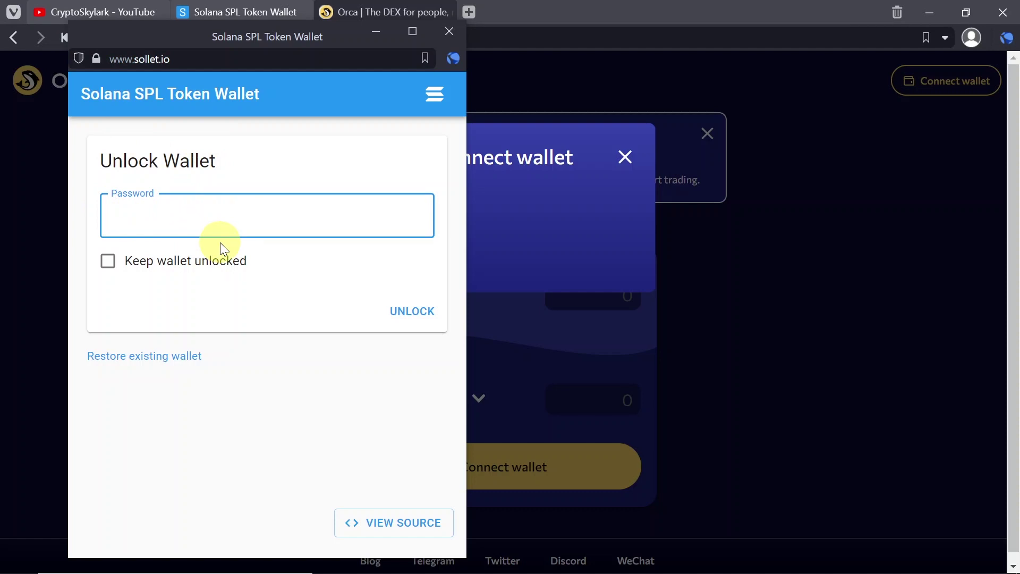
text(••••••••••)
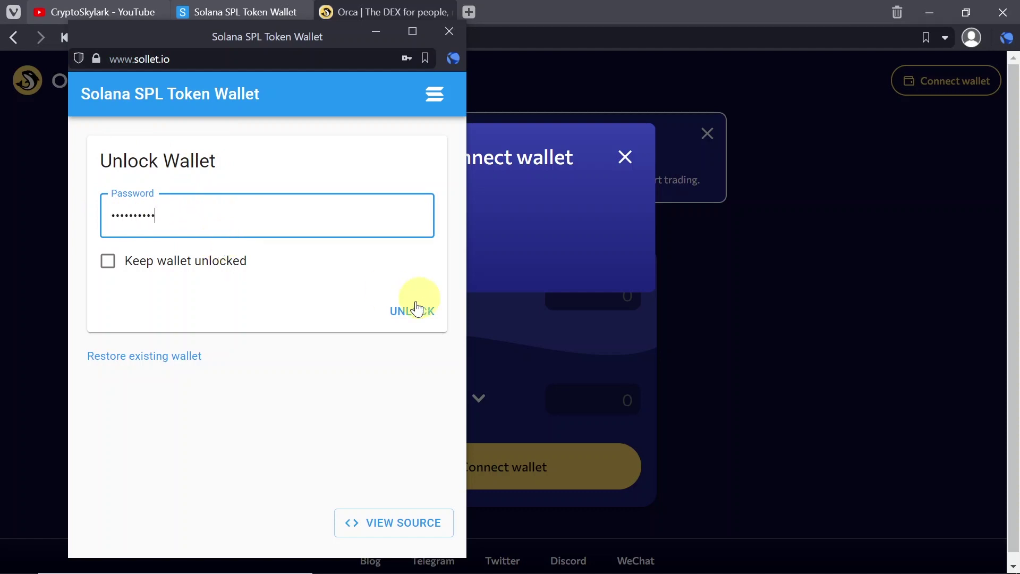
click(417, 319)
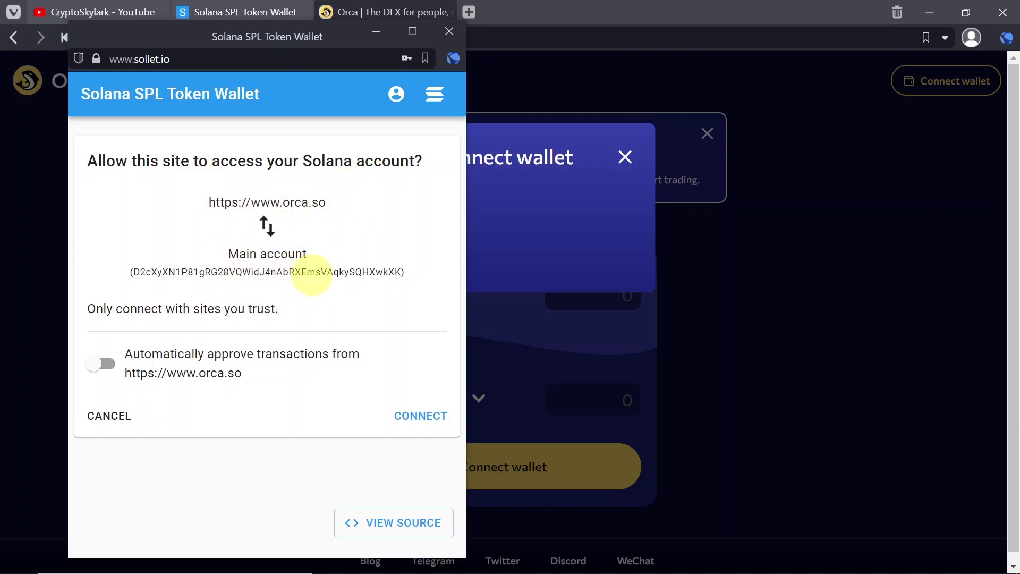
click(428, 417)
click(931, 90)
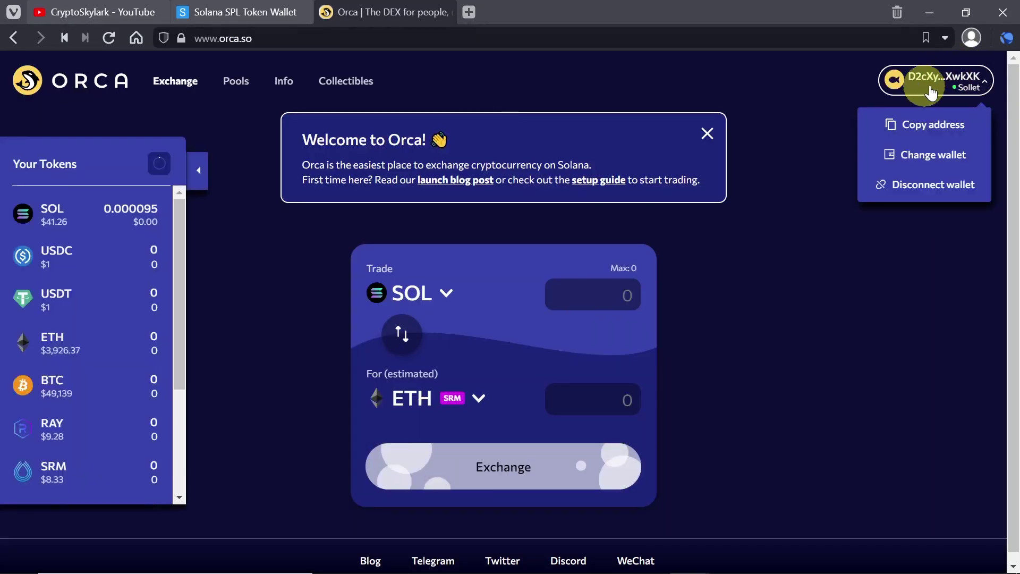
click(931, 91)
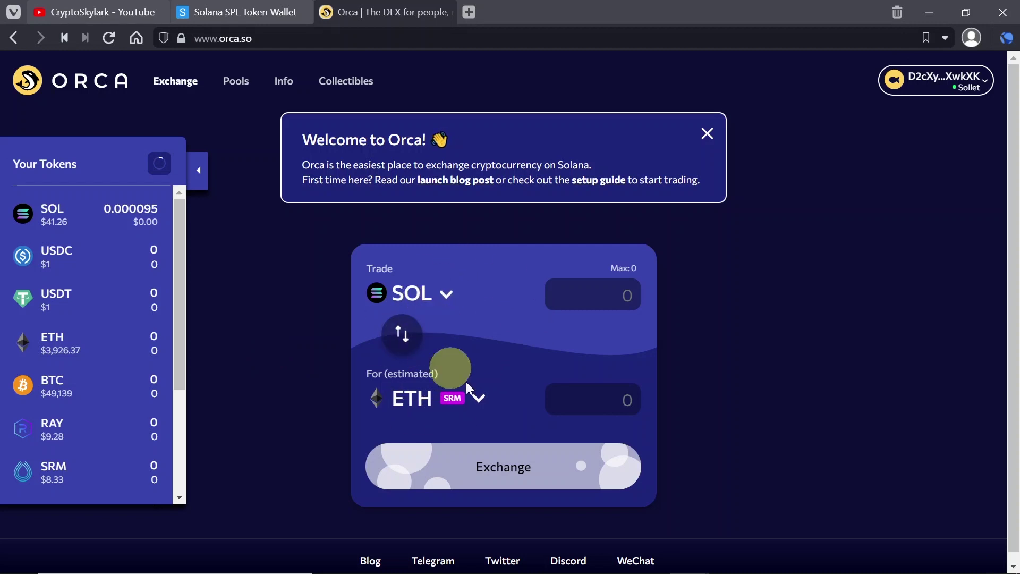
click(484, 402)
scroll(505, 481, down, 2)
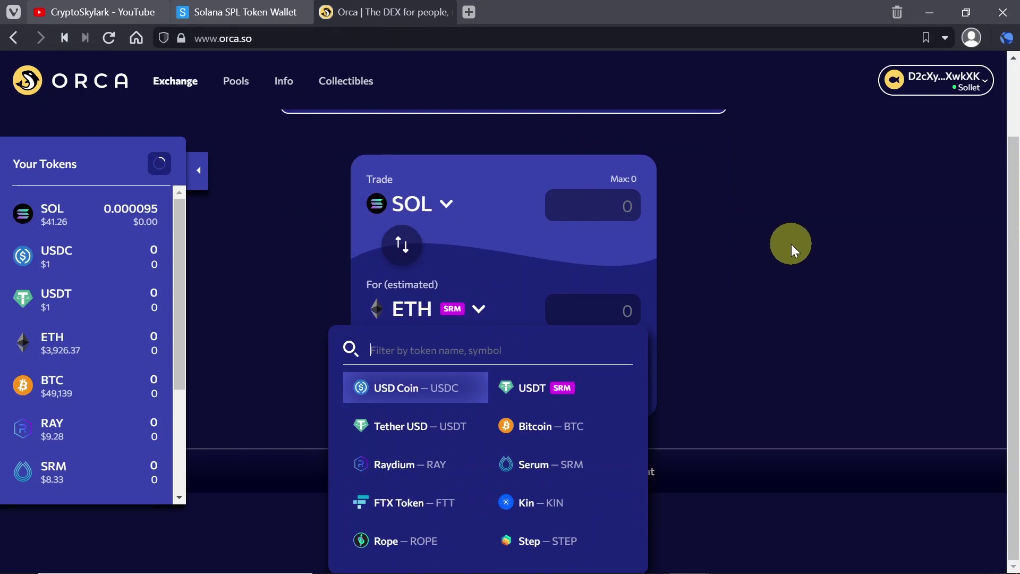
click(792, 250)
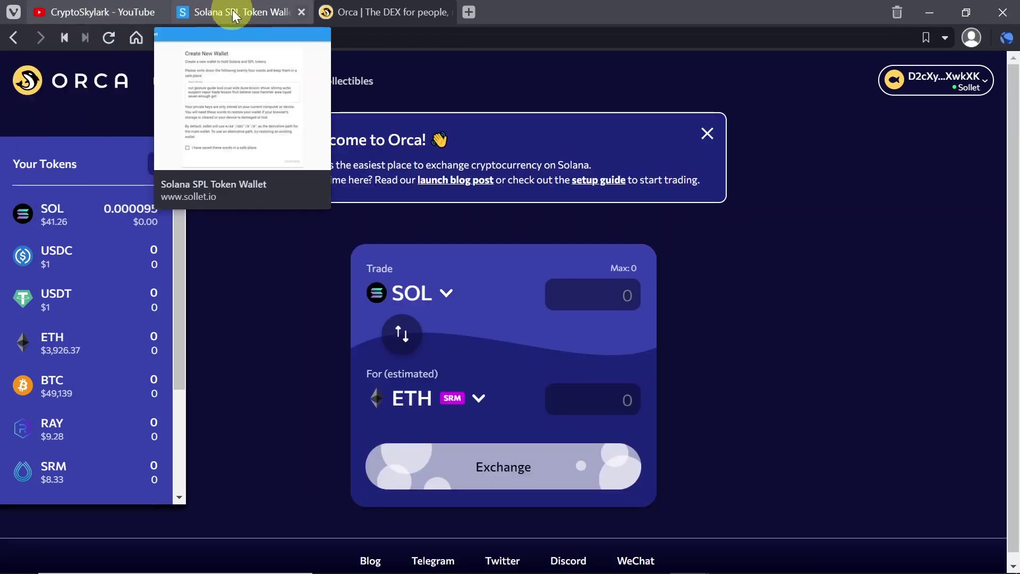
click(234, 16)
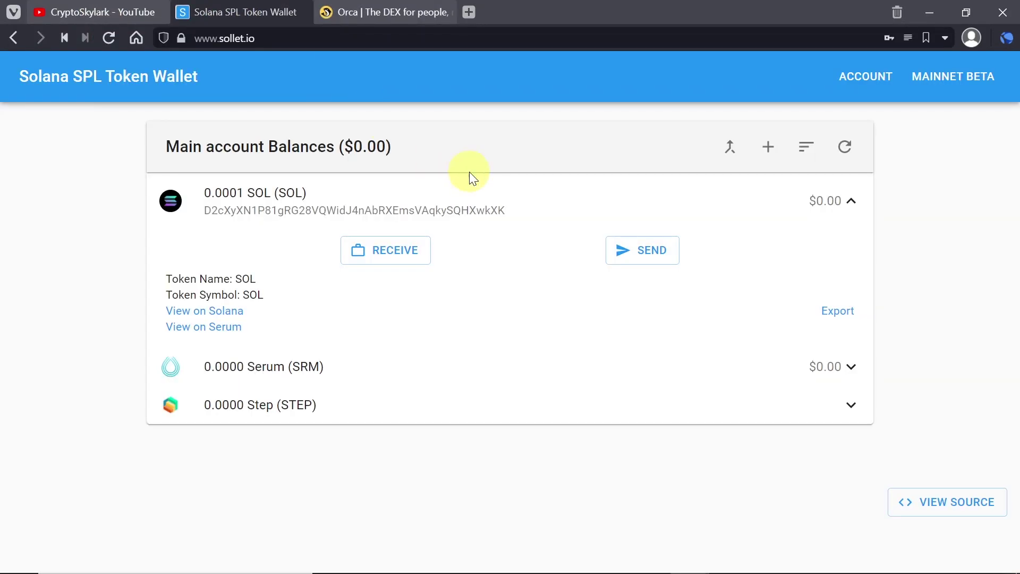